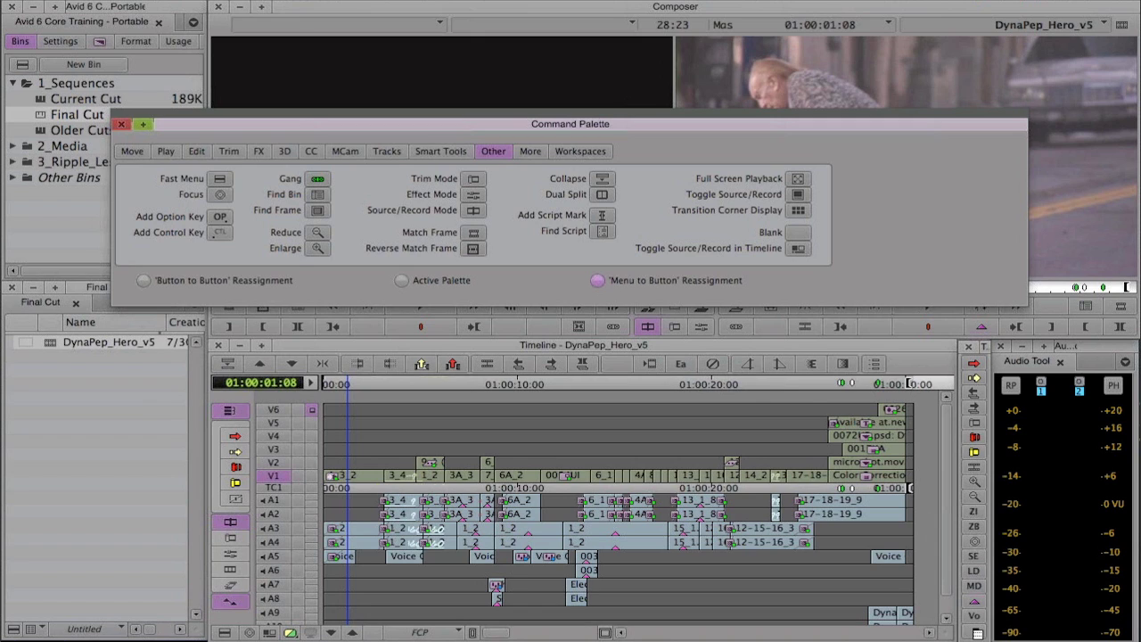
- Show the timeline audio tracks as waveforms using the Audio Data > Waveform display option
left_click(975, 632)
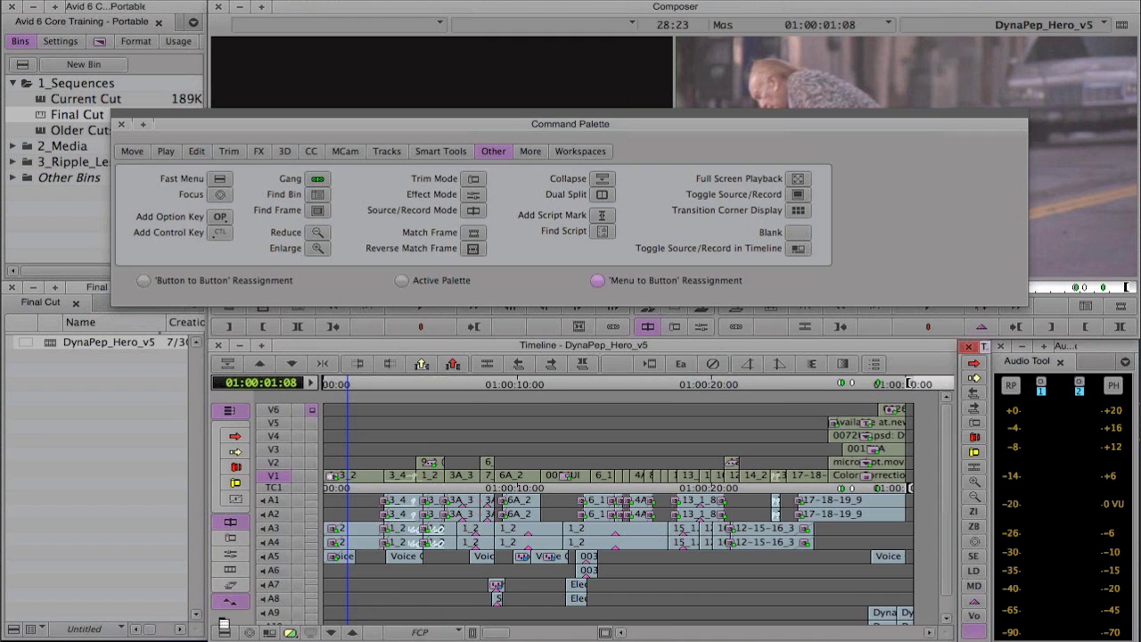
left_click(227, 631)
left_click(227, 630)
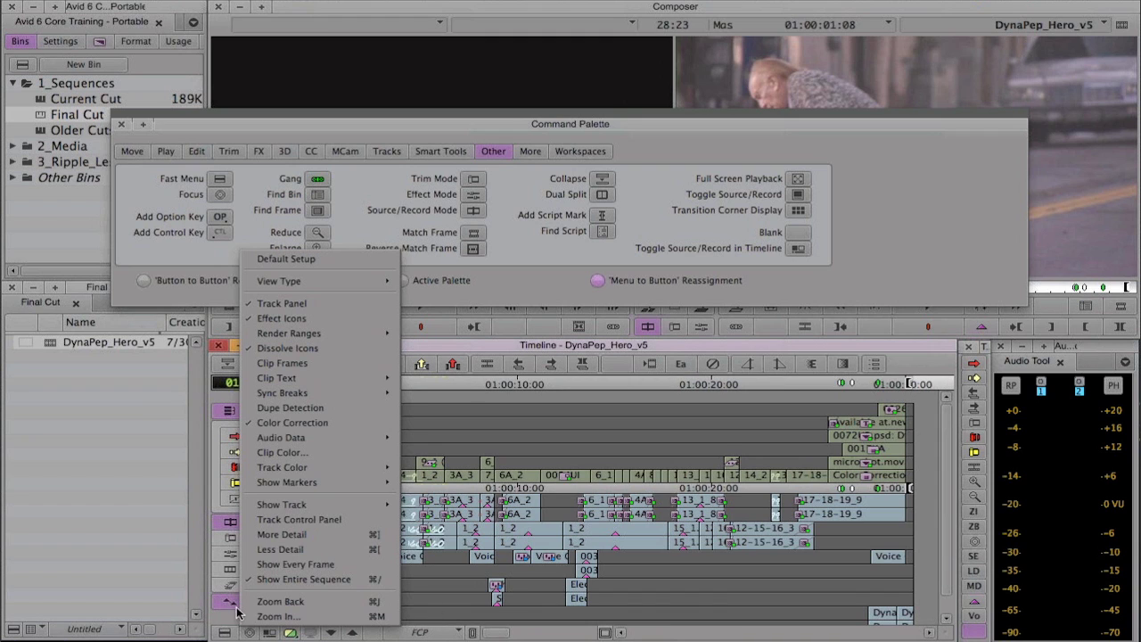
mouse_move(271, 465)
mouse_move(273, 441)
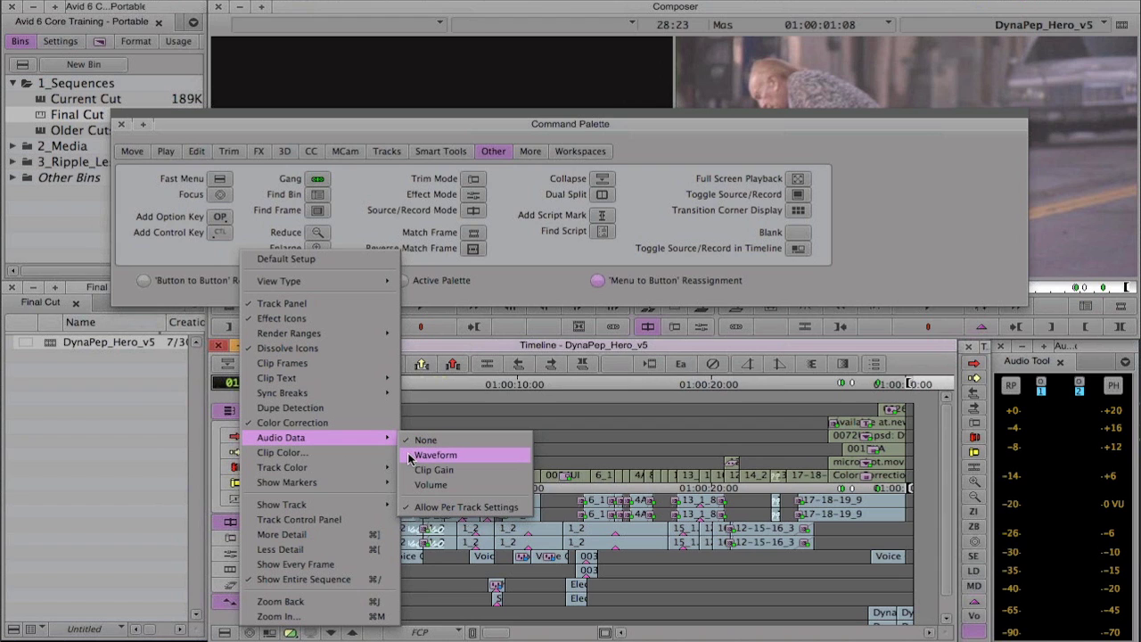
left_click(435, 456)
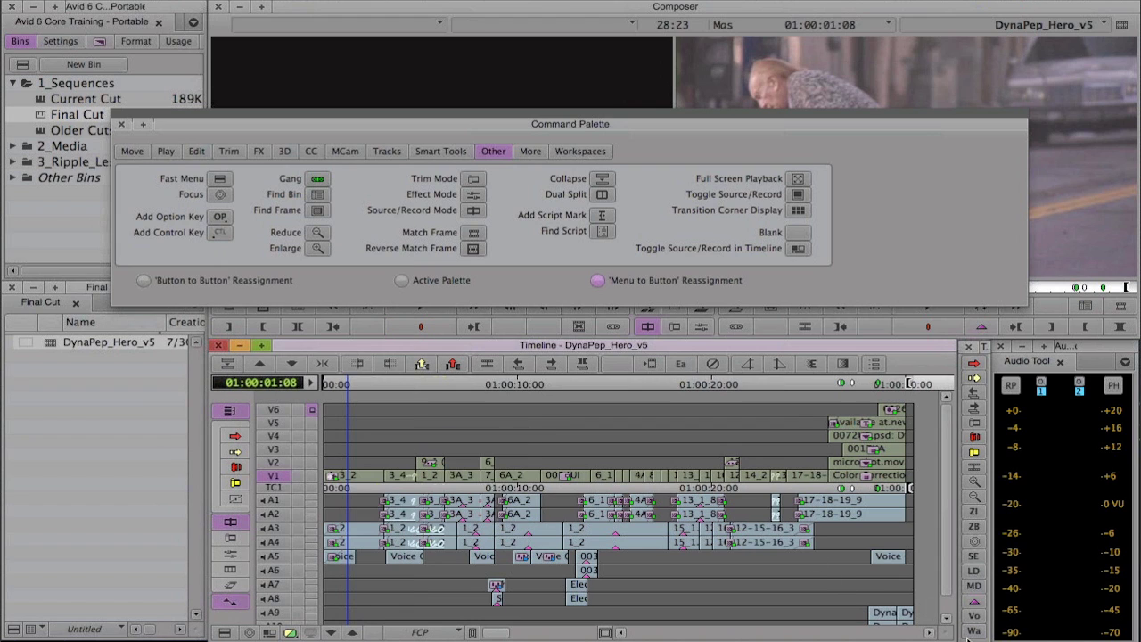
- Close the Command Palette, toggle the new Waveform button off and on, then switch to Final Cut Pro
left_click(120, 126)
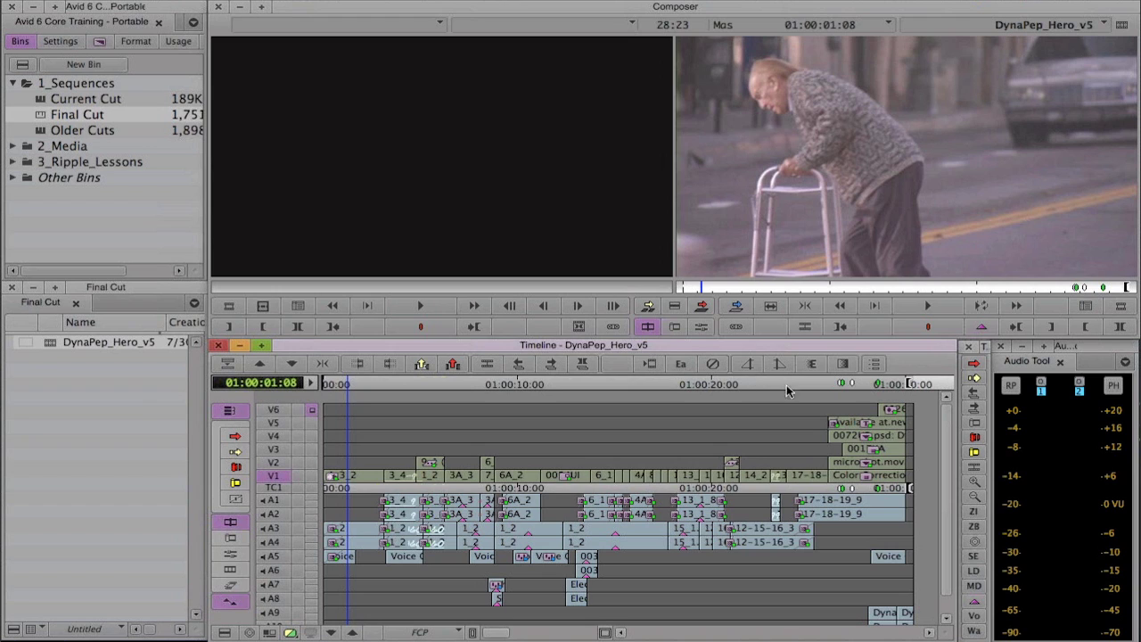
left_click(973, 632)
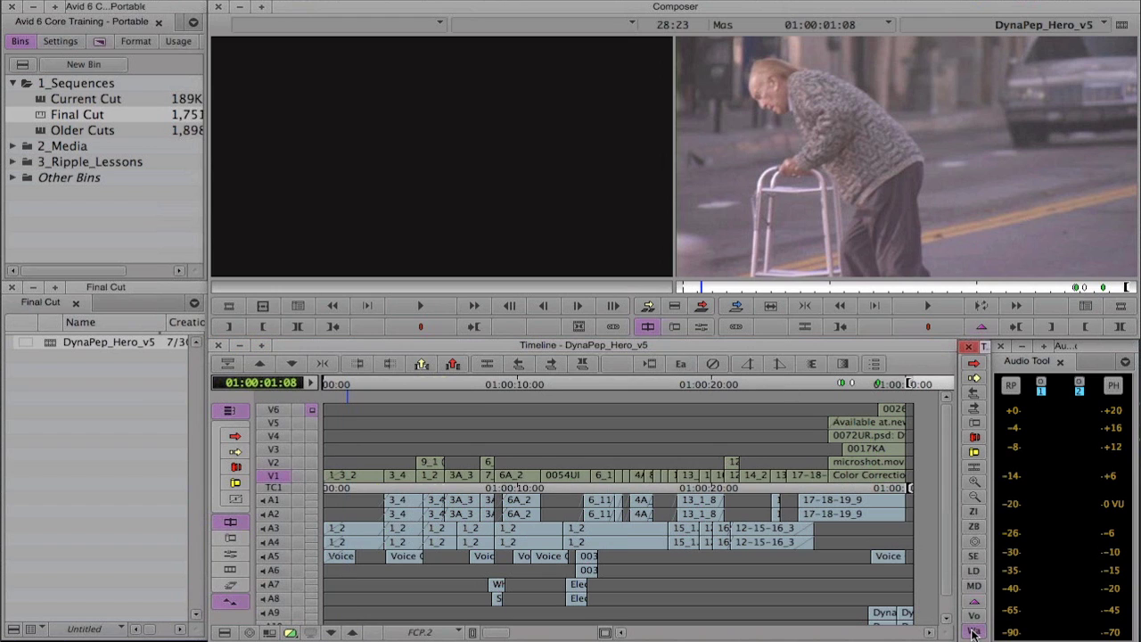
left_click(973, 632)
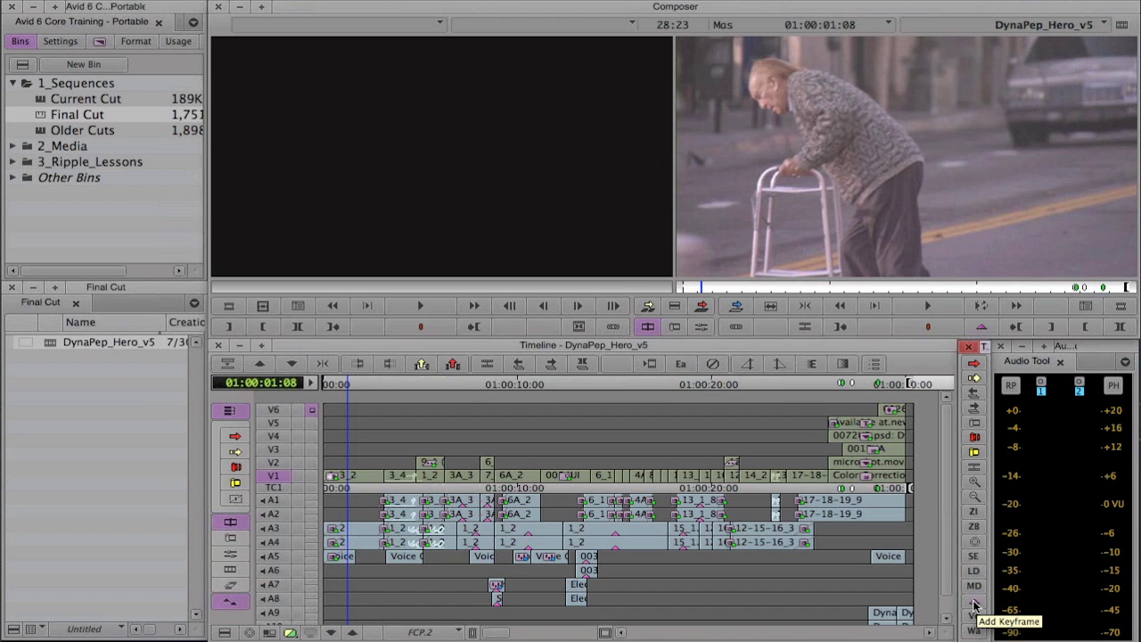
key("super+Tab")
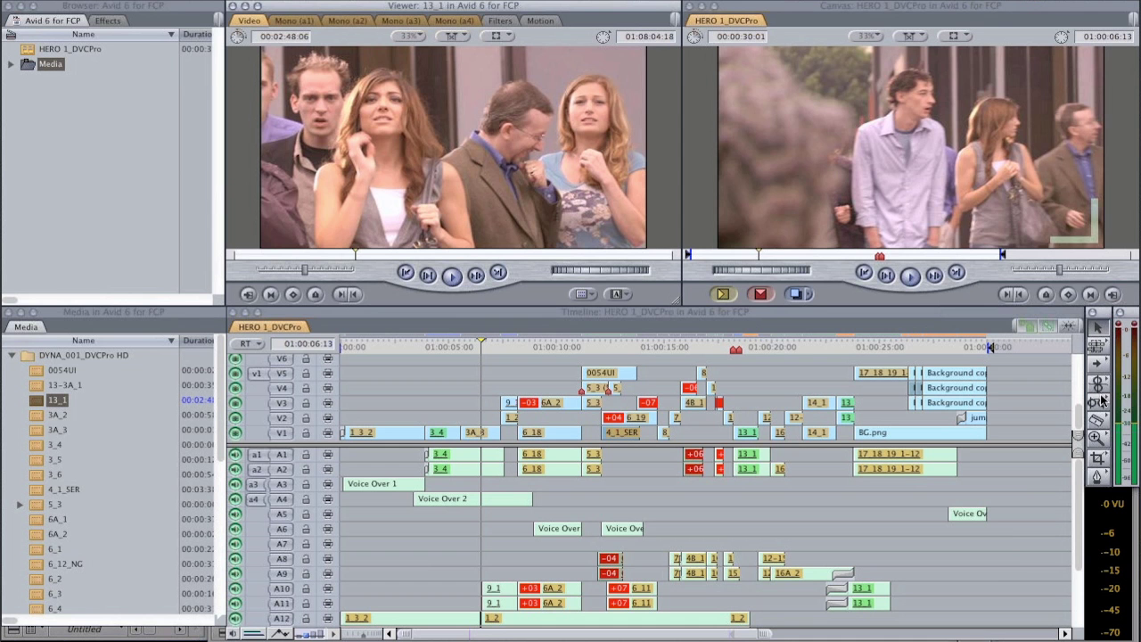
- Reveal the alternative trim tools under Final Cut Pro's Ripple tool, then return to Avid
left_click_drag(1106, 382, 1048, 388)
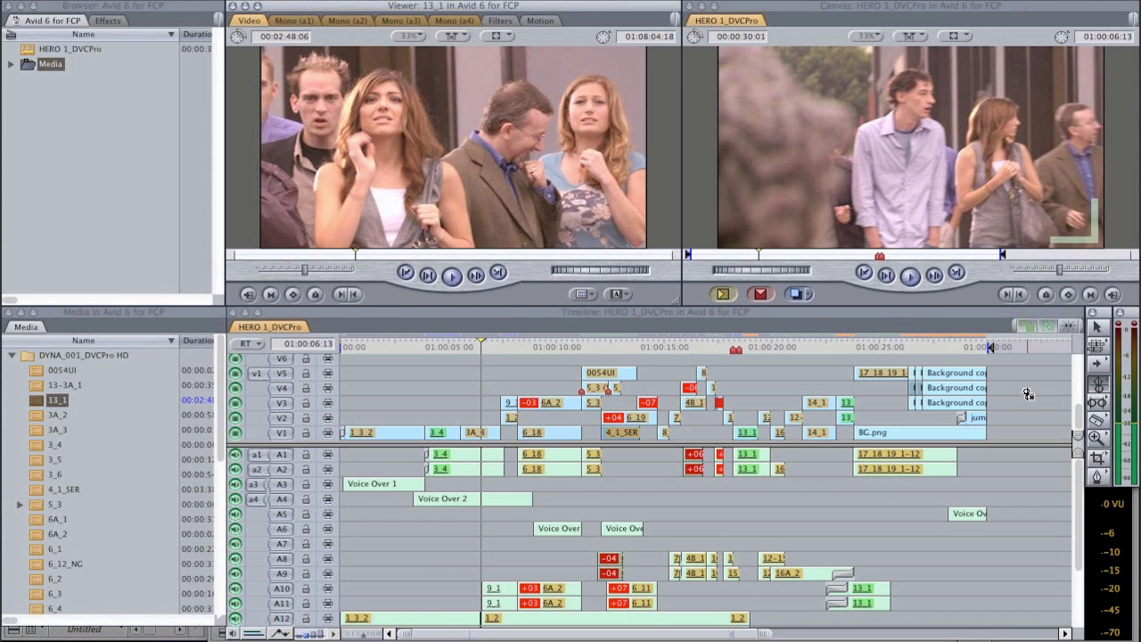
key("super+Tab")
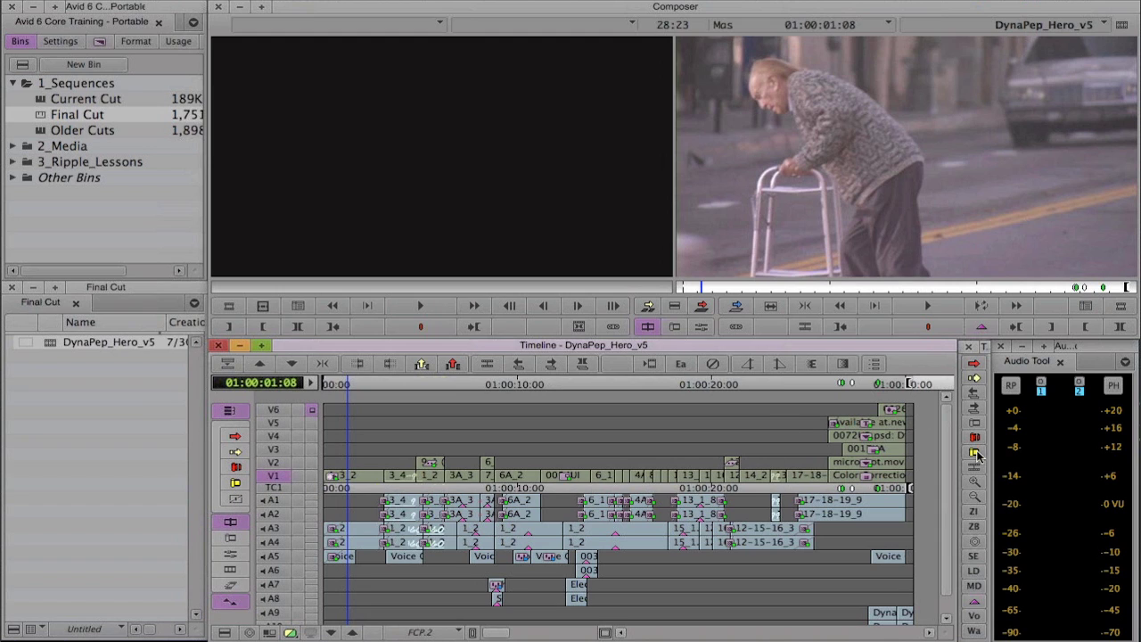
- Park at 01:00:02:20, zoom the timeline in, and enter Trim mode at the V1 cut into 3_4
left_click(375, 488)
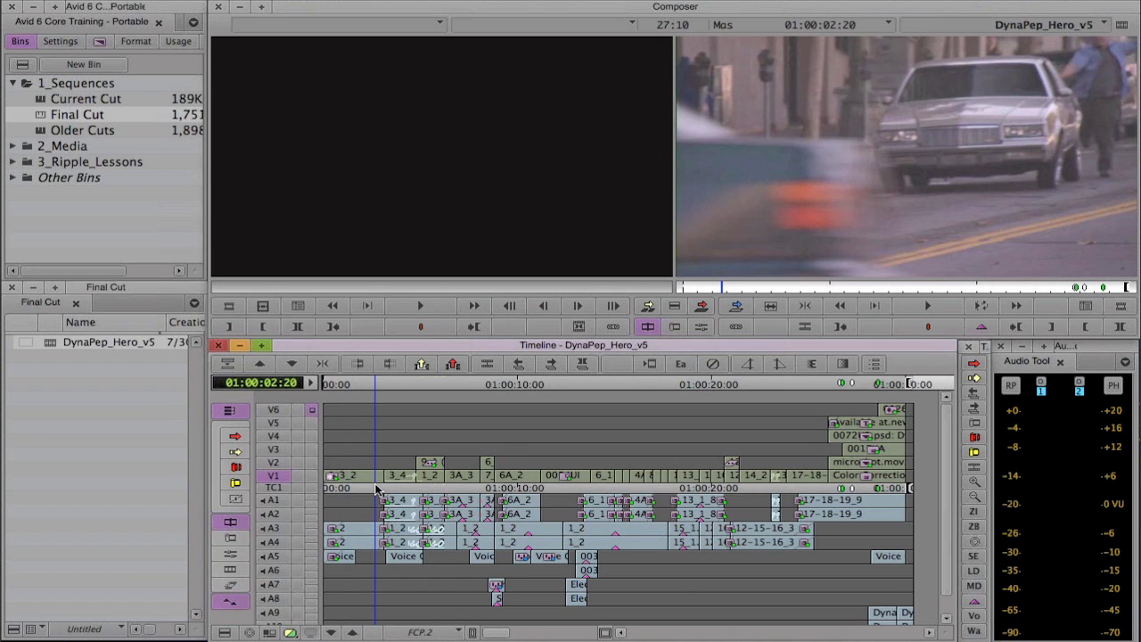
key("ctrl+bracketright")
key("ctrl+bracketright")
key("ctrl+bracketright")
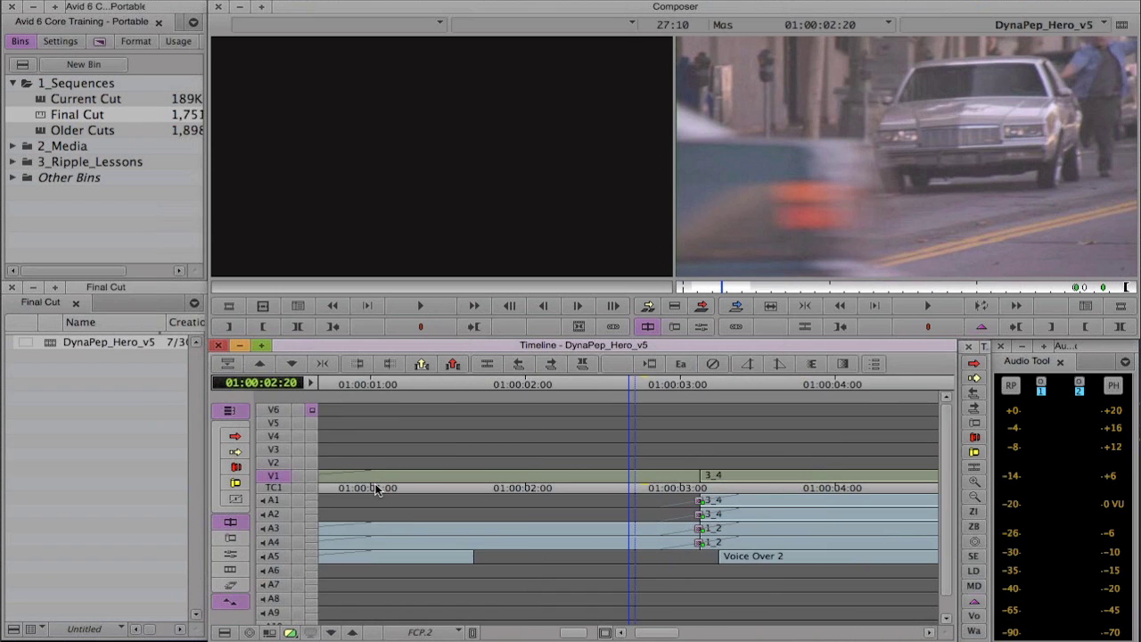
left_click(973, 455)
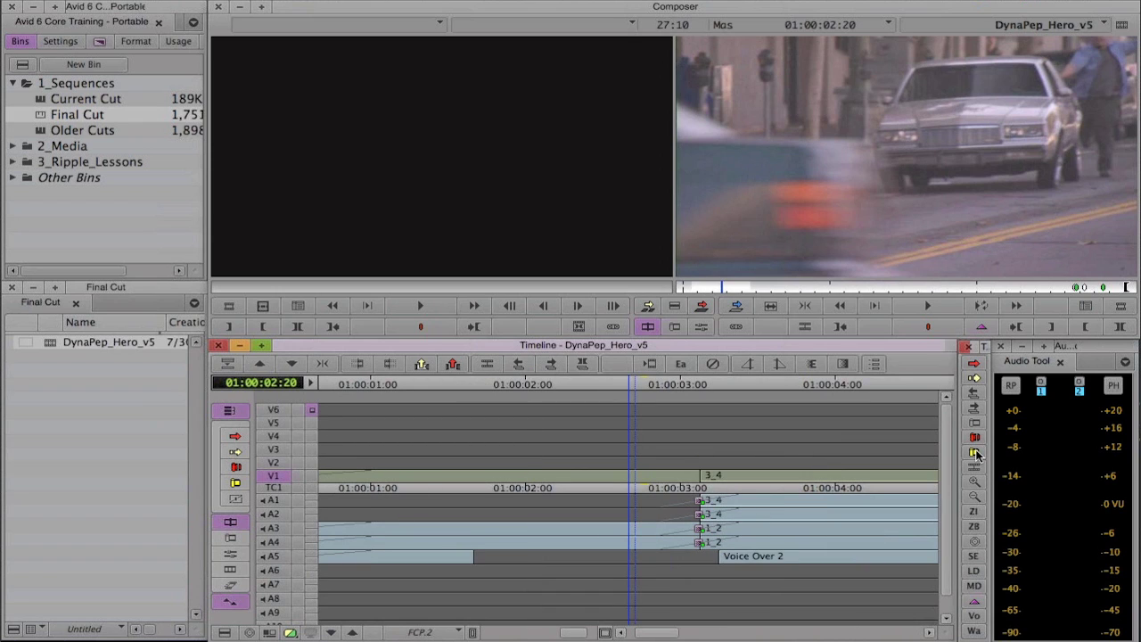
left_click(693, 475)
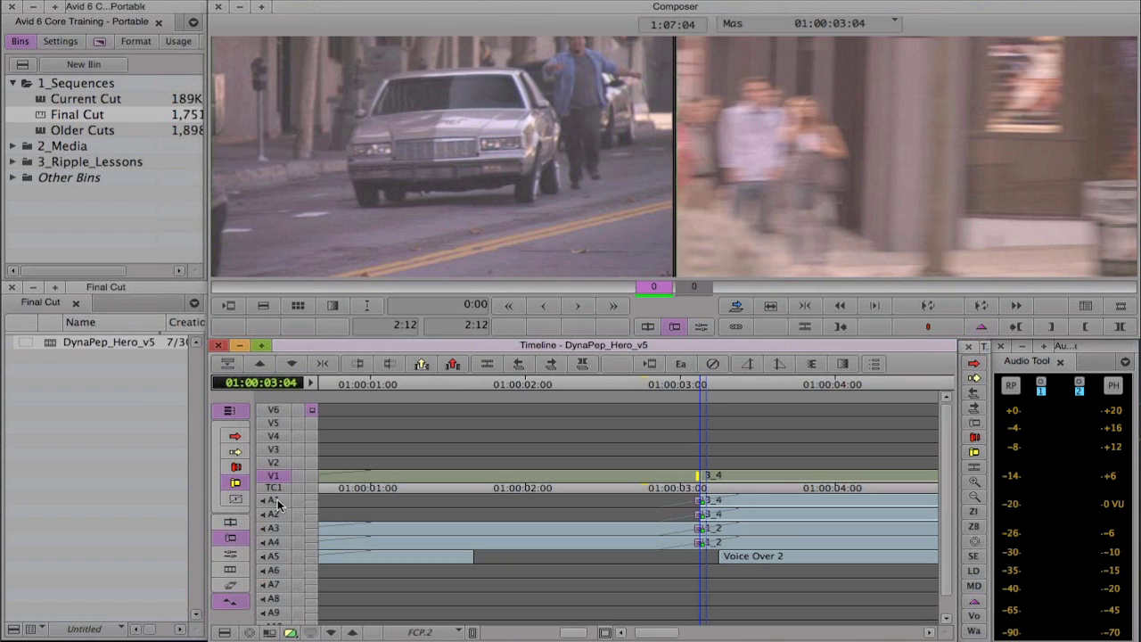
- Add audio tracks A1 through A5 to the trim alongside V1
left_click_drag(278, 505, 273, 559)
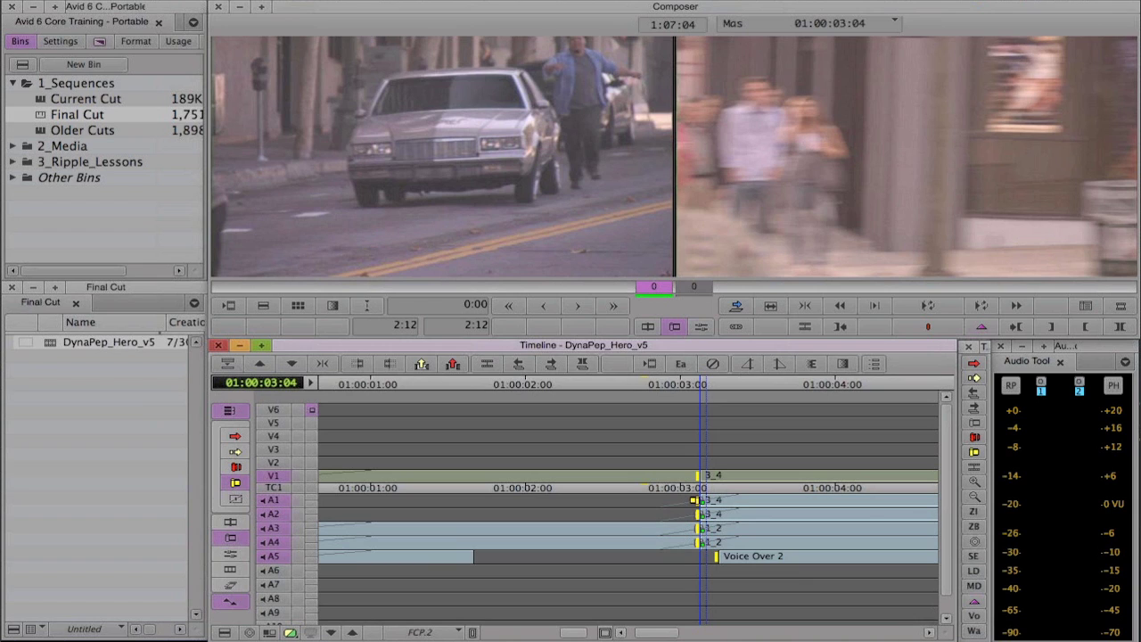
left_click(693, 501, "shift")
left_click(693, 501, "shift")
- Ripple the outgoing side back 6 frames, then trim the incoming clip's head later
left_click_drag(692, 477, 655, 491)
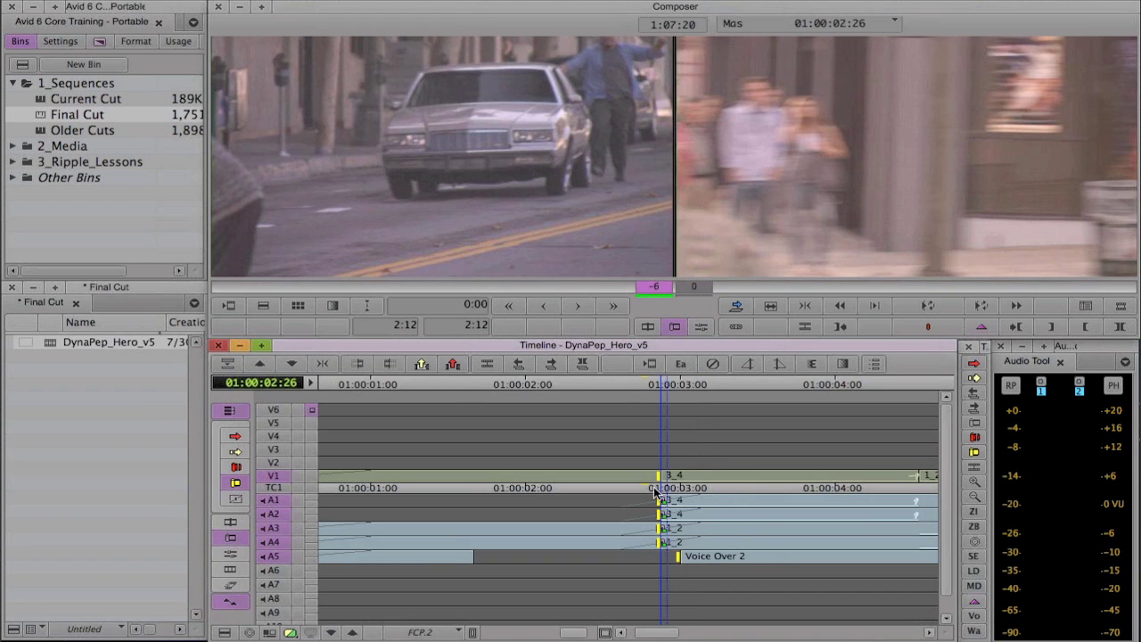
left_click(944, 144)
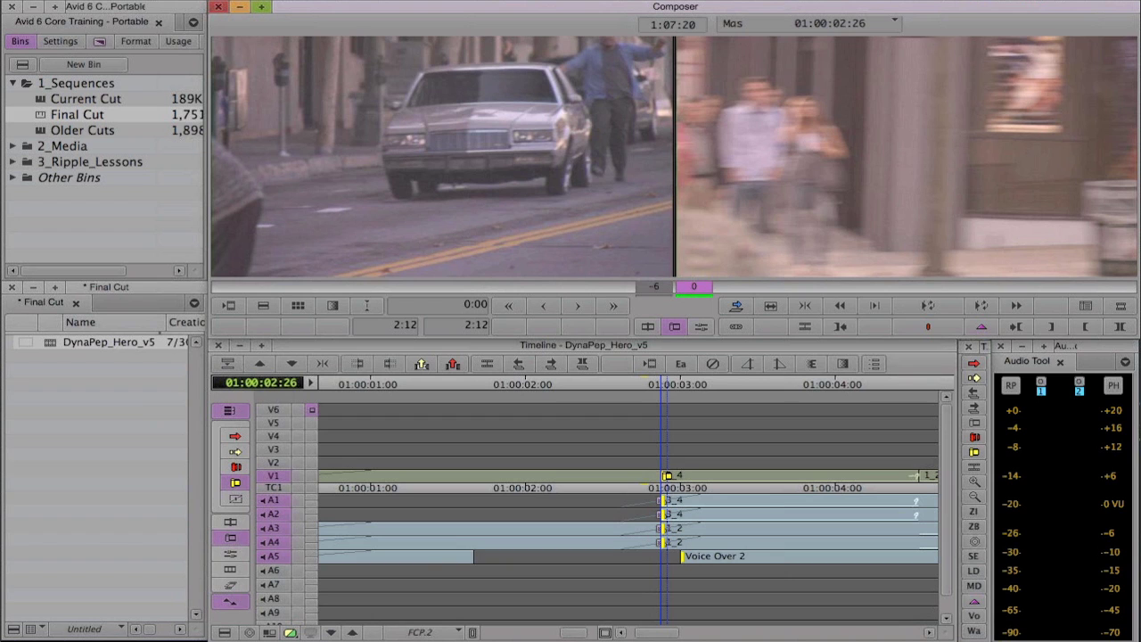
mouse_move(664, 486)
left_mouse_down()
mouse_move(738, 485)
mouse_move(671, 478)
left_mouse_up()
- In Final Cut Pro, roll the 1_3_2/3_4 edit point on V1 to the right, then return to Avid
key("super+Tab")
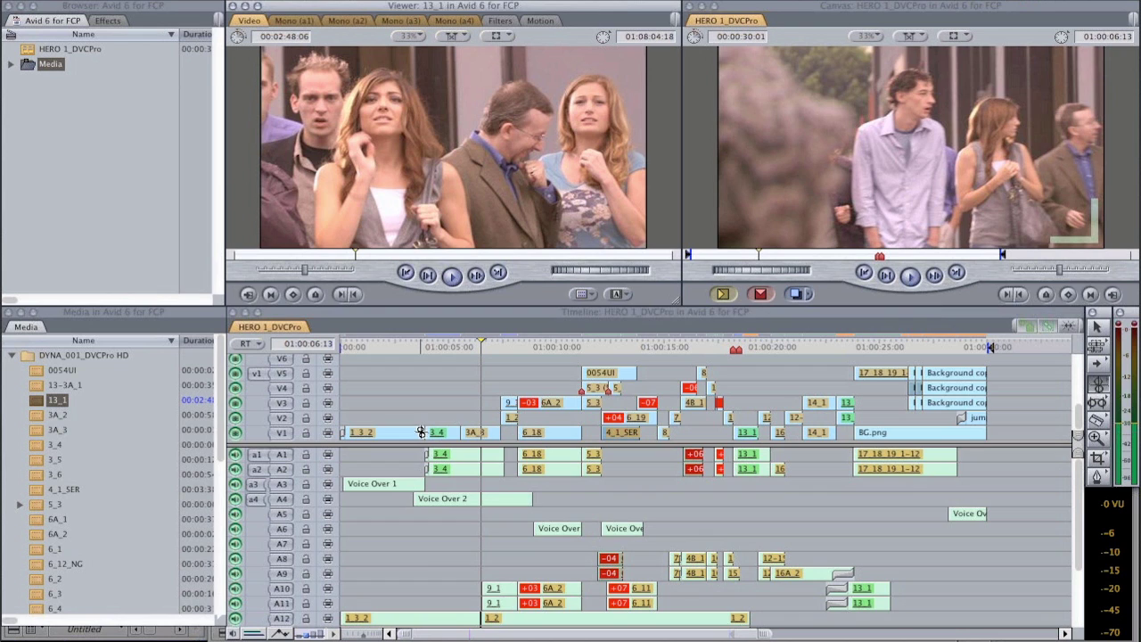
left_click(420, 433)
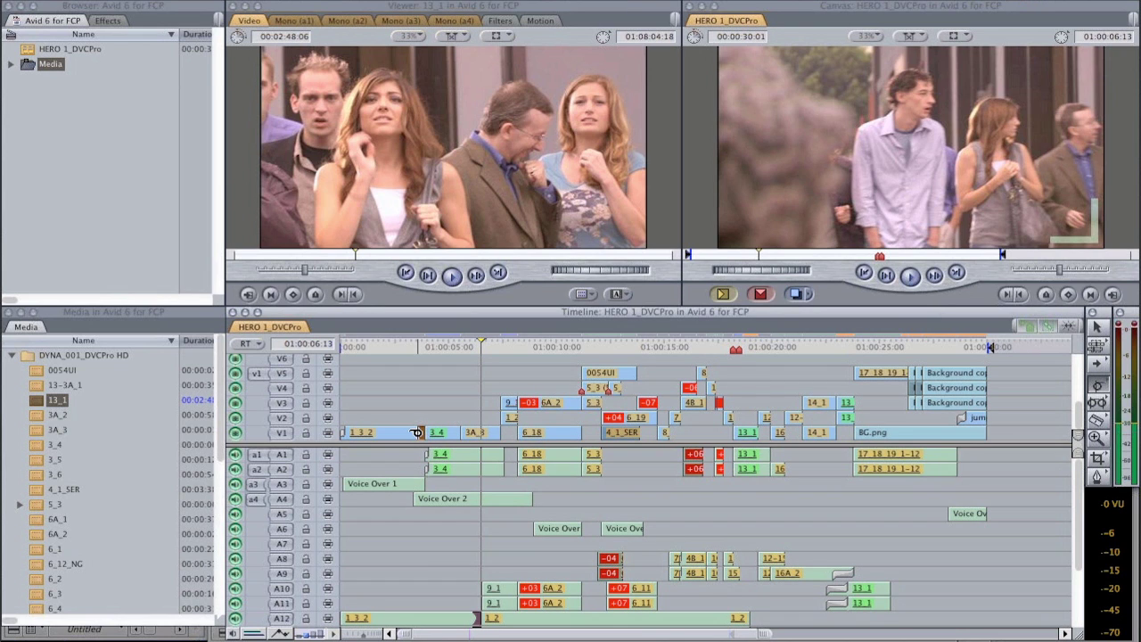
left_click_drag(430, 435, 429, 432)
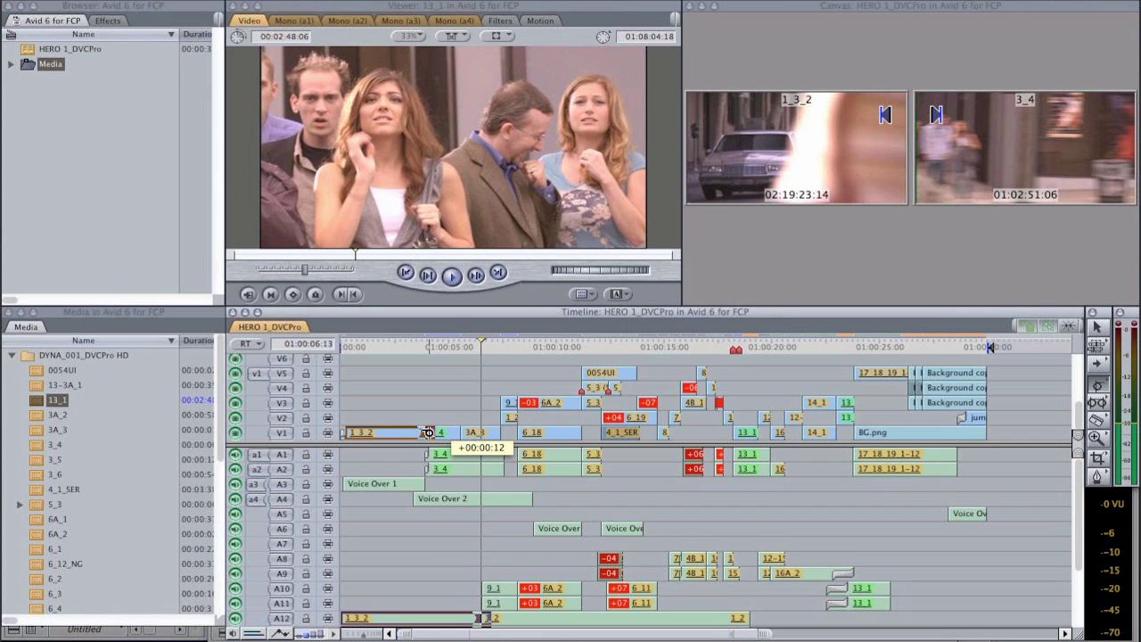
left_click_drag(429, 432, 428, 433)
key("super+Tab")
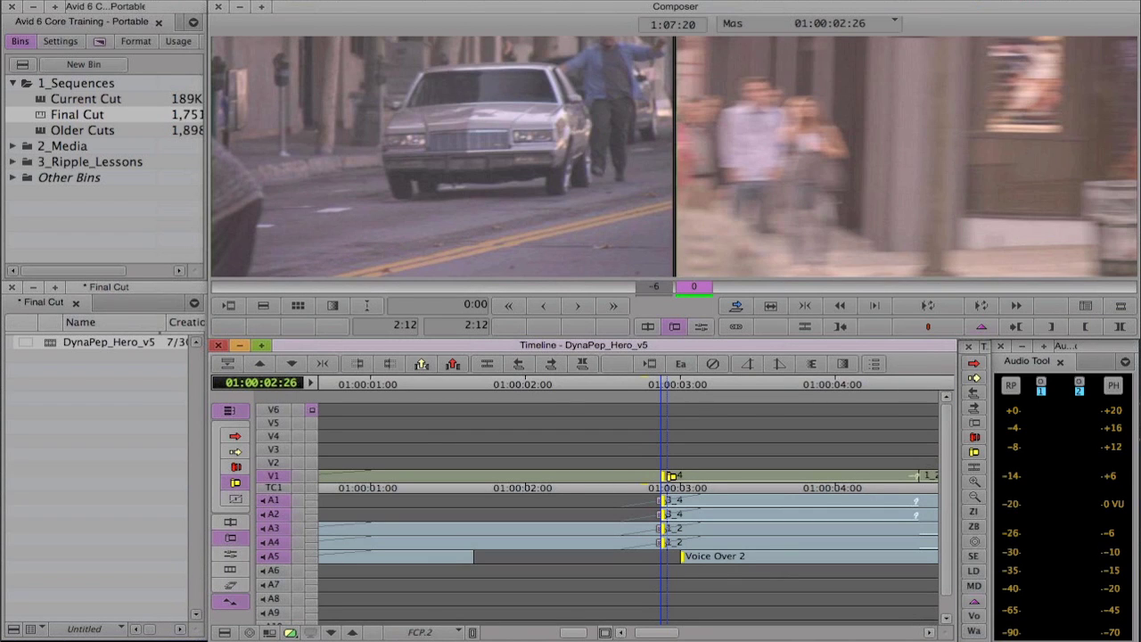
- Roll the V1 cut into 3_4 later, then switch to Slide Trim from the timeline context menu
mouse_move(670, 476)
left_mouse_down()
mouse_move(693, 486)
mouse_move(678, 486)
left_mouse_up()
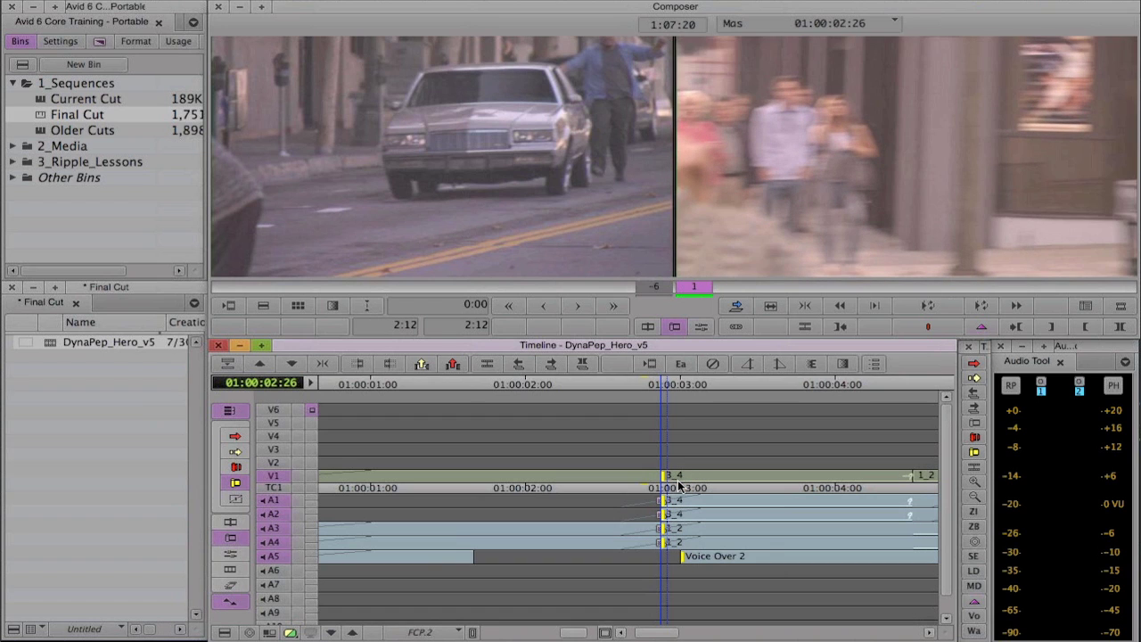
right_click(550, 475)
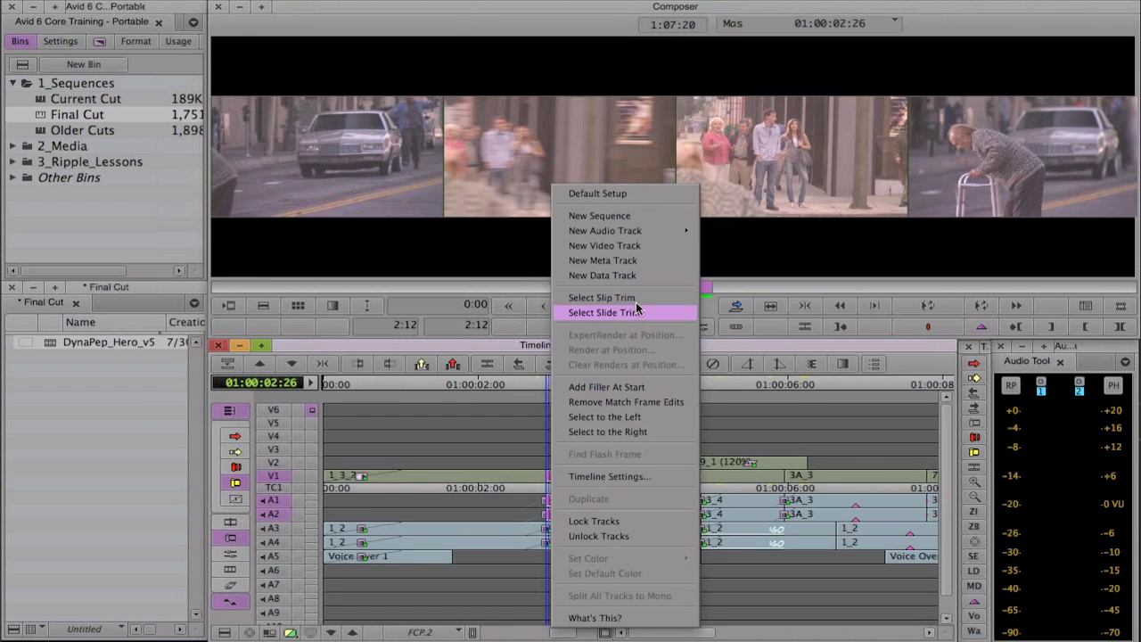
left_click(642, 311)
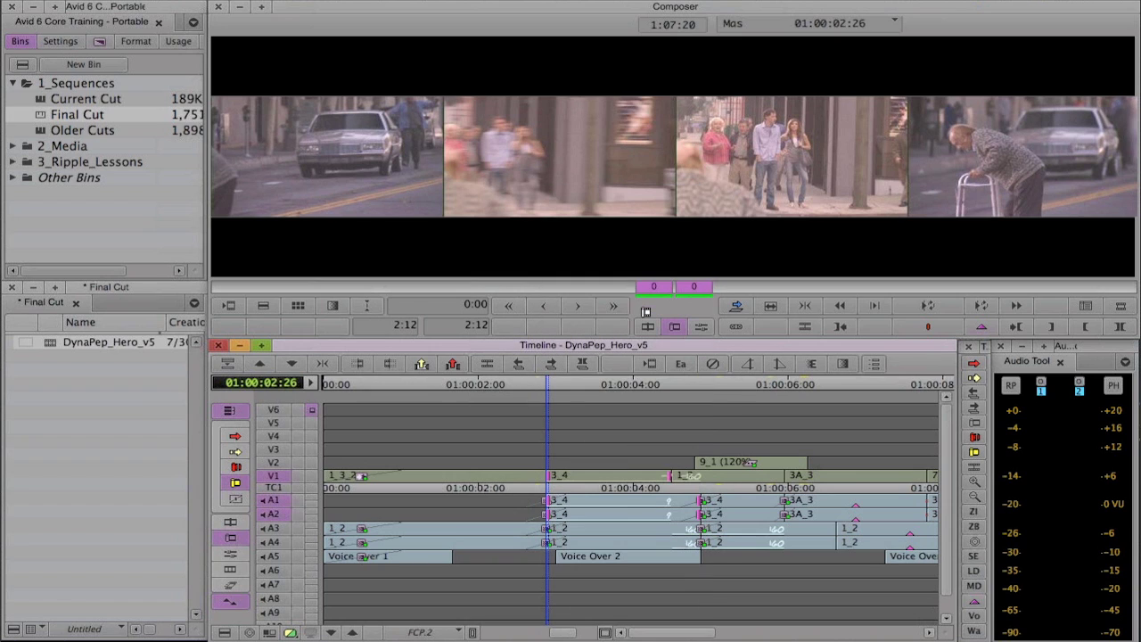
- Slide clip 3_4 by dragging the rollers and adjusting live with J-K-L playback
left_click(673, 478)
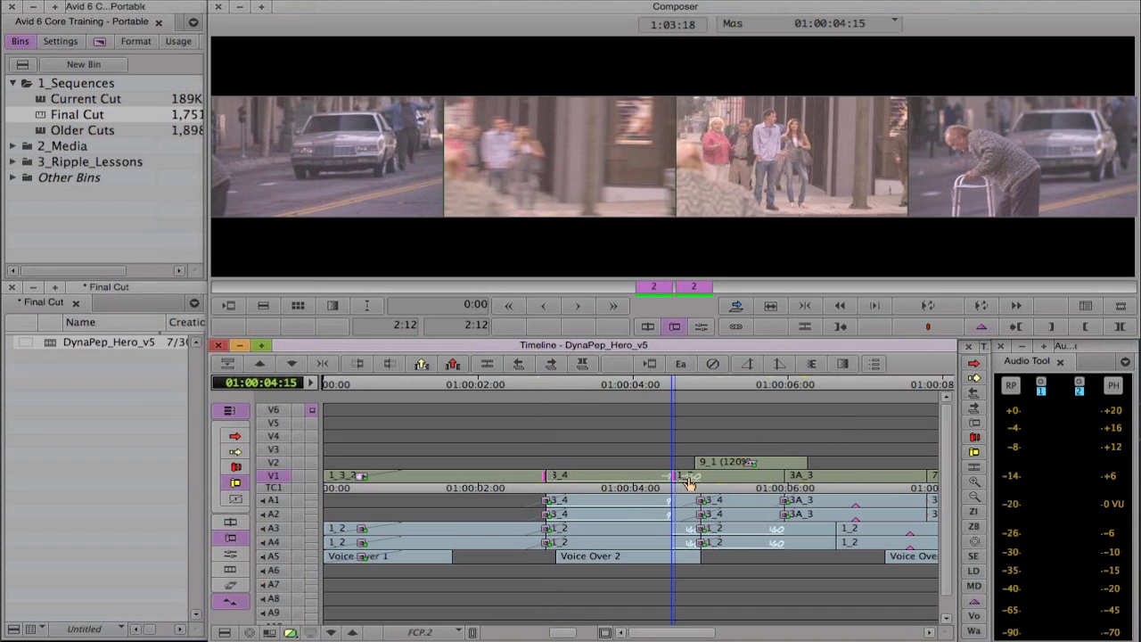
mouse_move(689, 482)
left_mouse_down()
mouse_move(664, 484)
mouse_move(683, 482)
left_mouse_up()
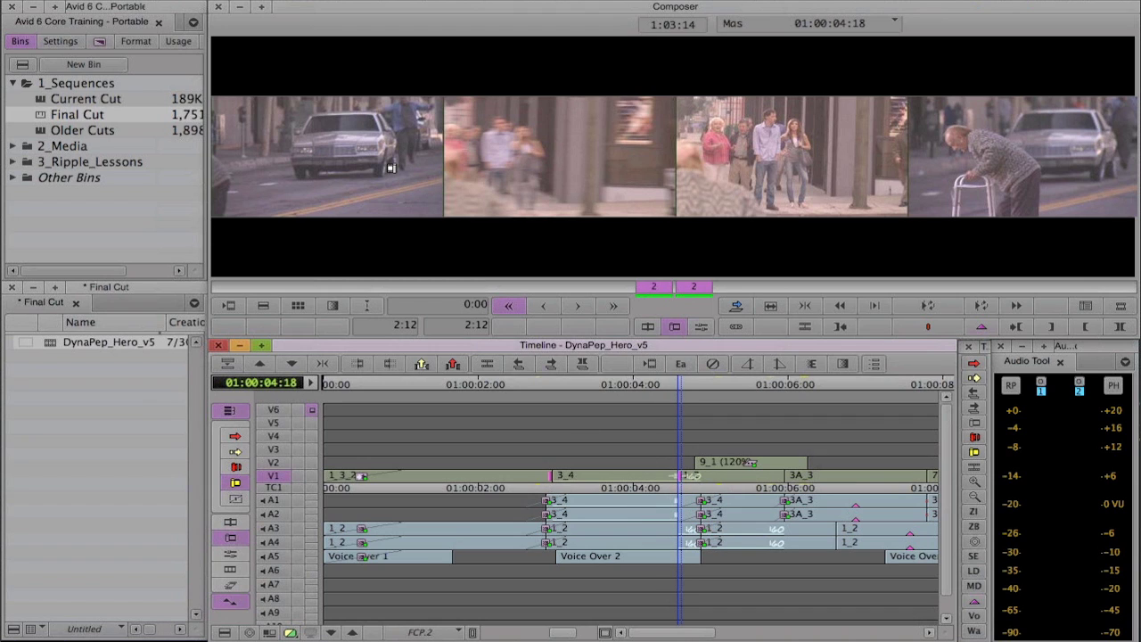
key("space")
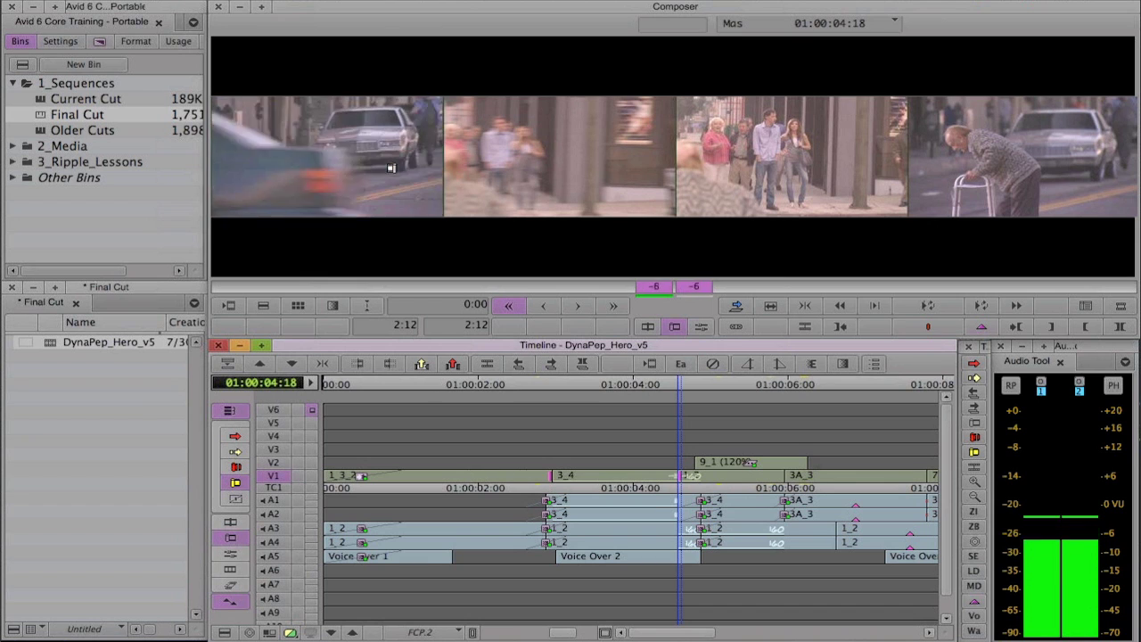
key("space")
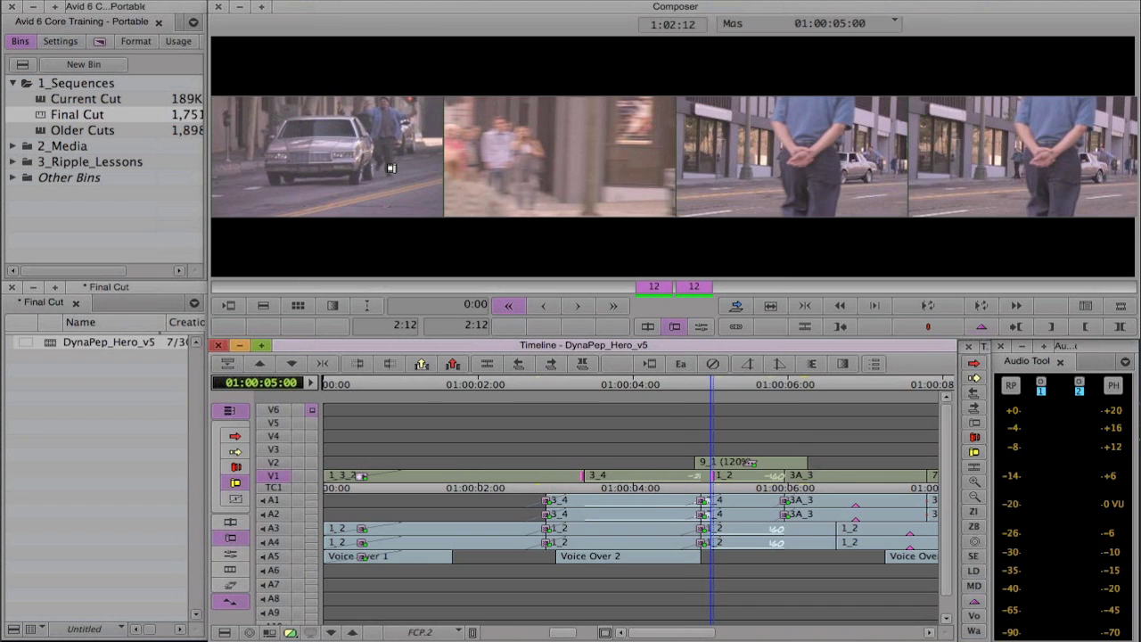
key("j")
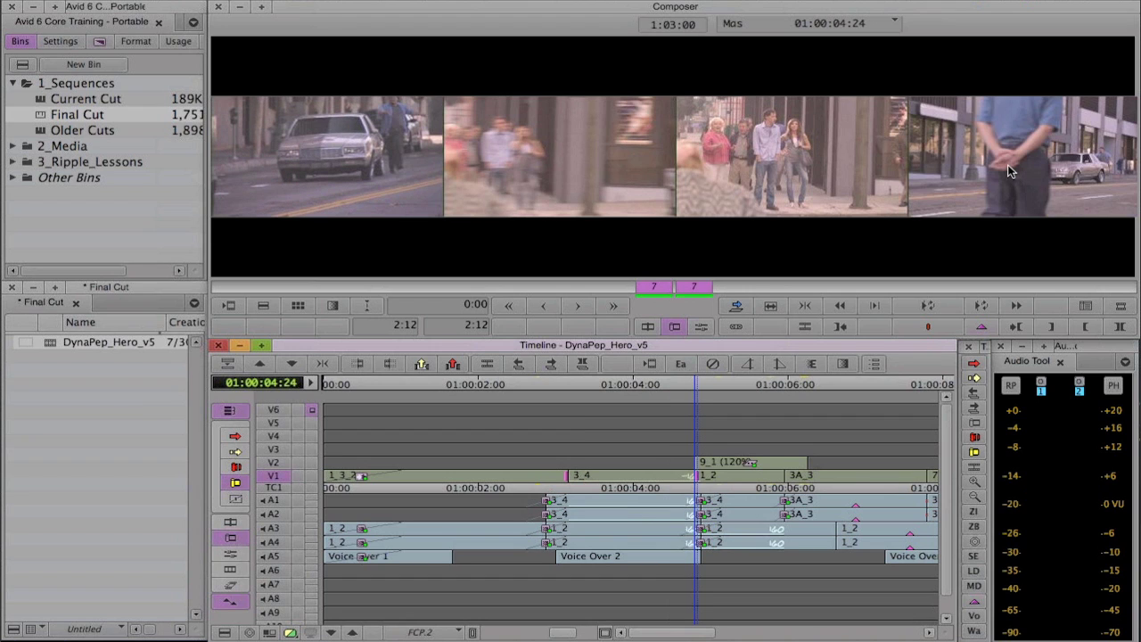
- Nudge the slide one frame later and back to settle at 7 frames, then switch to Final Cut Pro
left_click(588, 307)
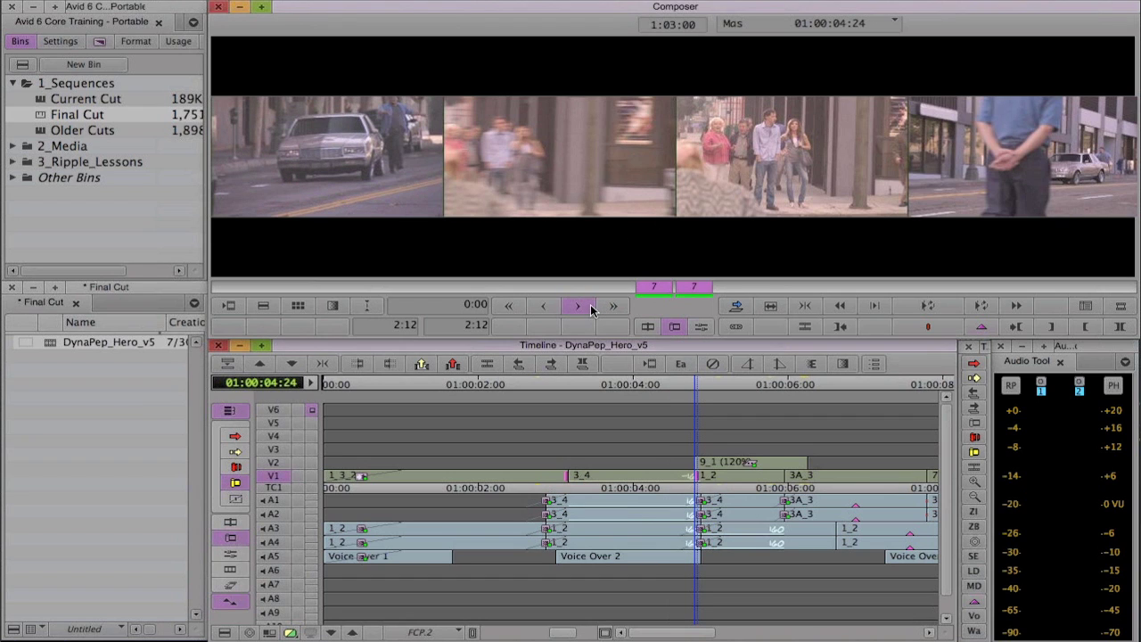
left_click(546, 307)
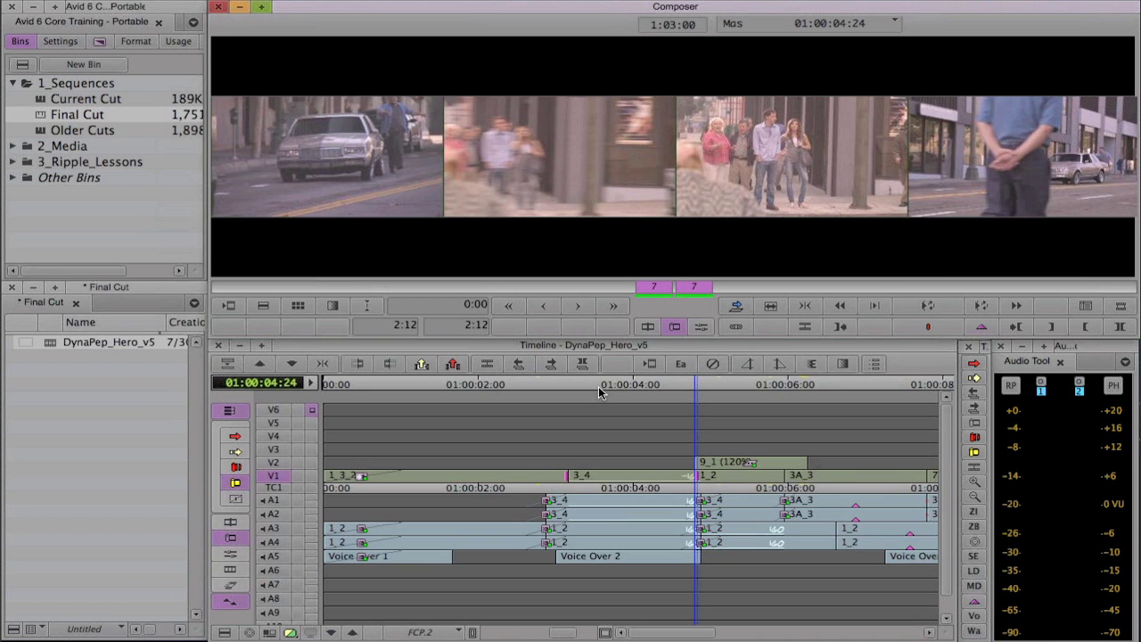
key("super+Tab")
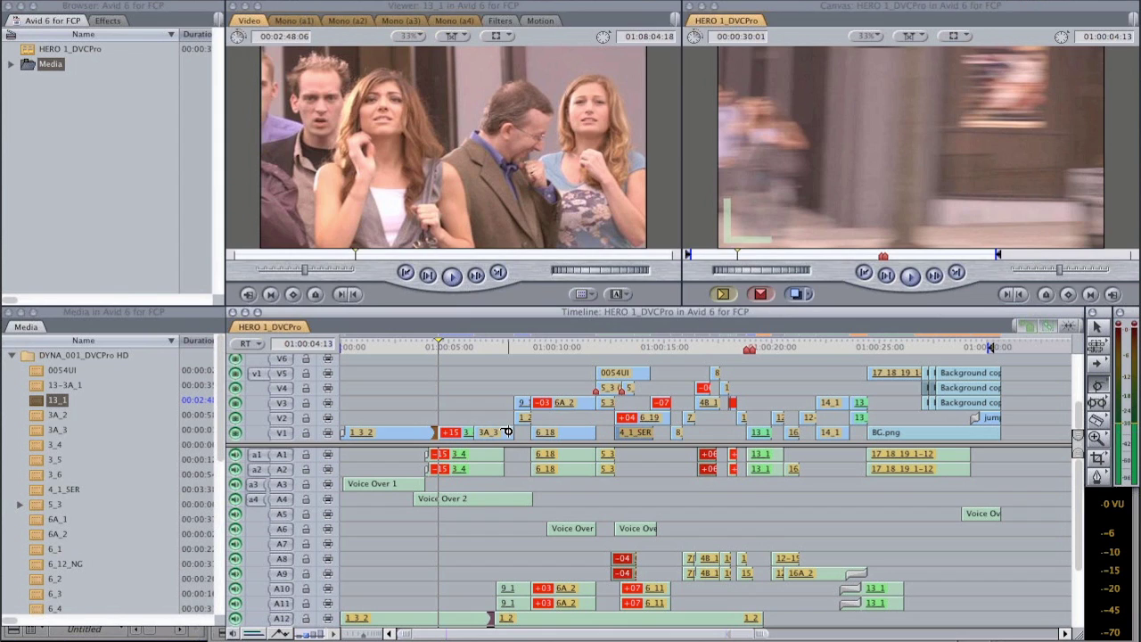
- Open the Trim Edit window for the V1 cut after 3A_3 and select its incoming gap side
double_click(506, 431)
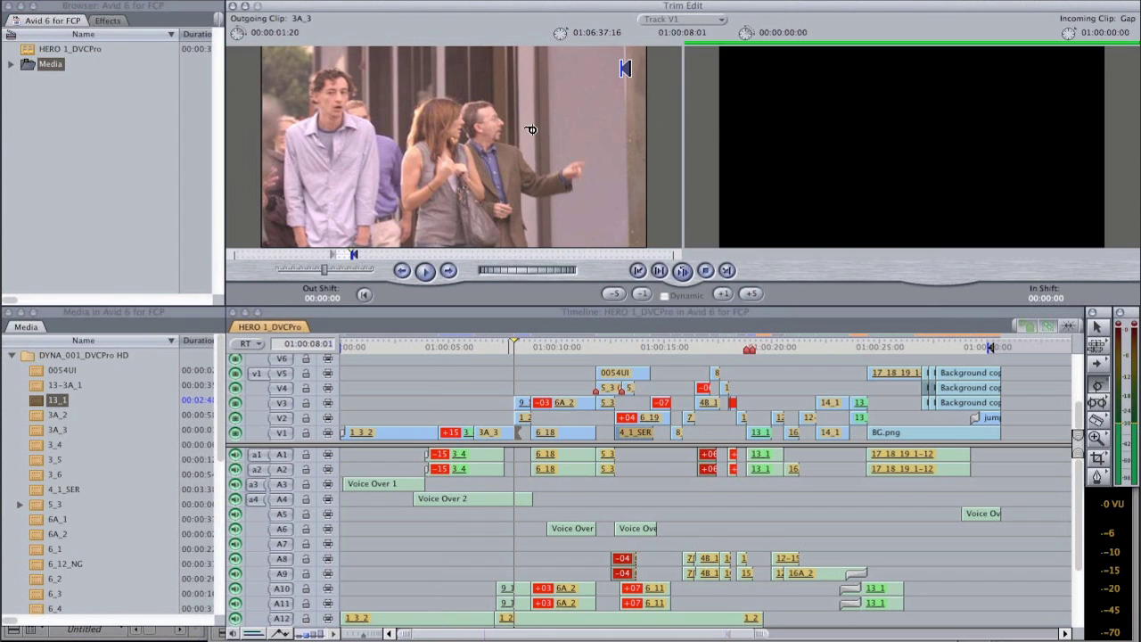
left_click(861, 153)
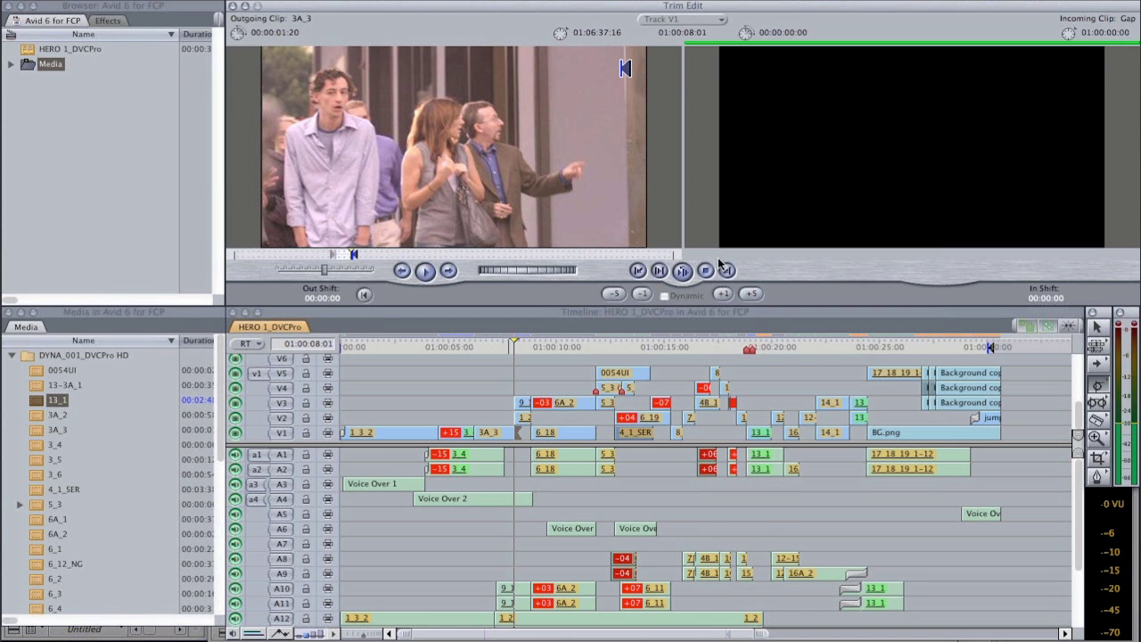